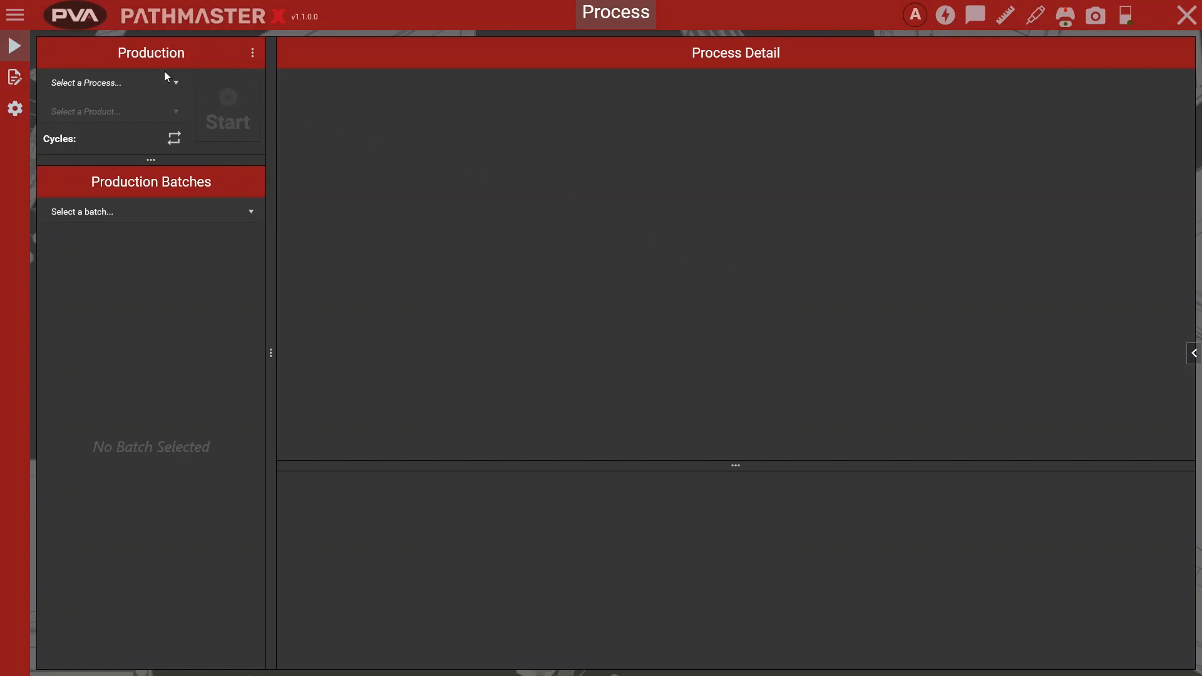
Step: Add an MES interface in the machine's communication configuration
left_click(15, 14)
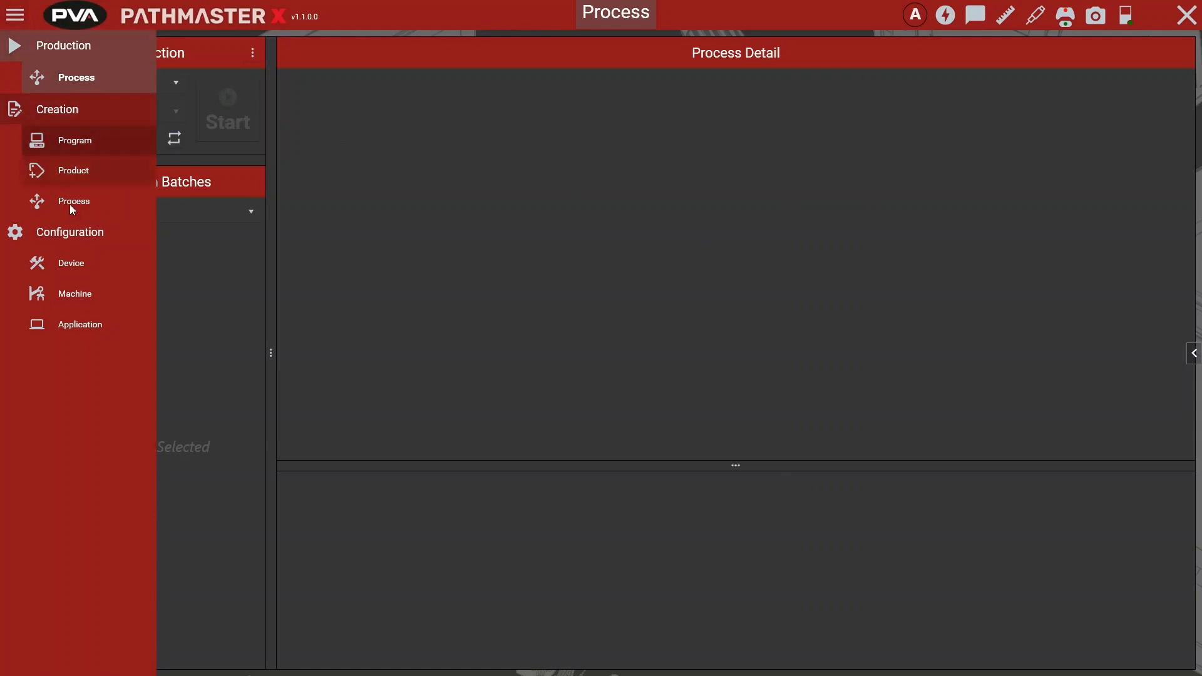
left_click(81, 296)
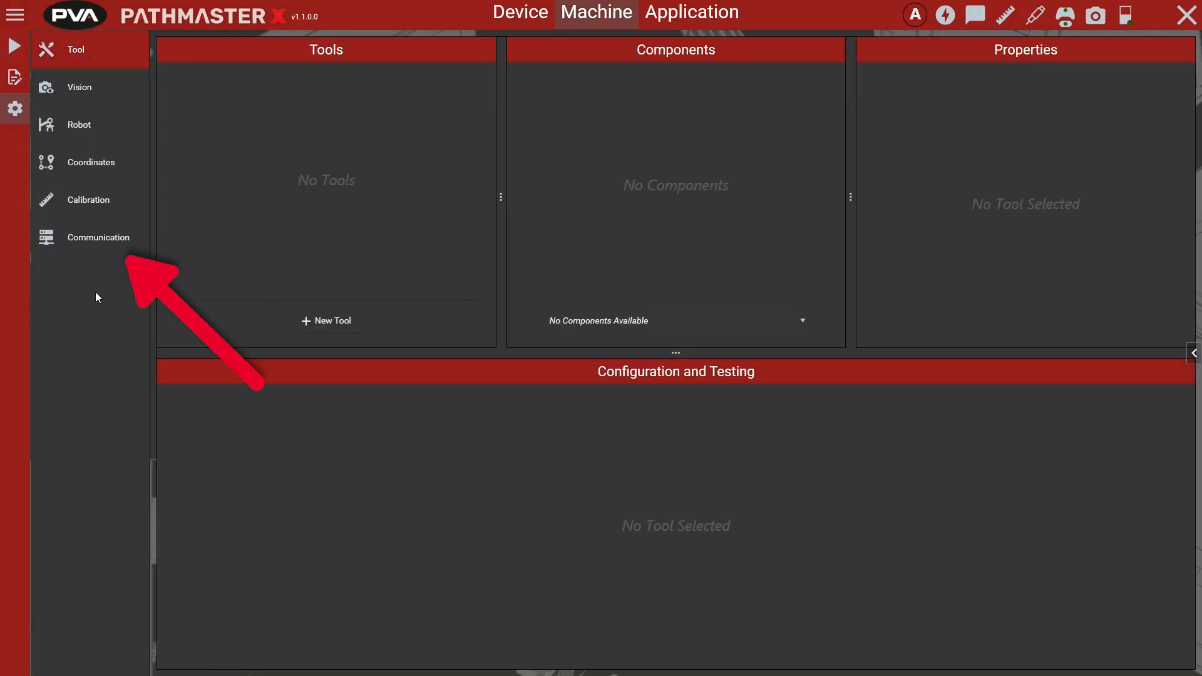
left_click(99, 238)
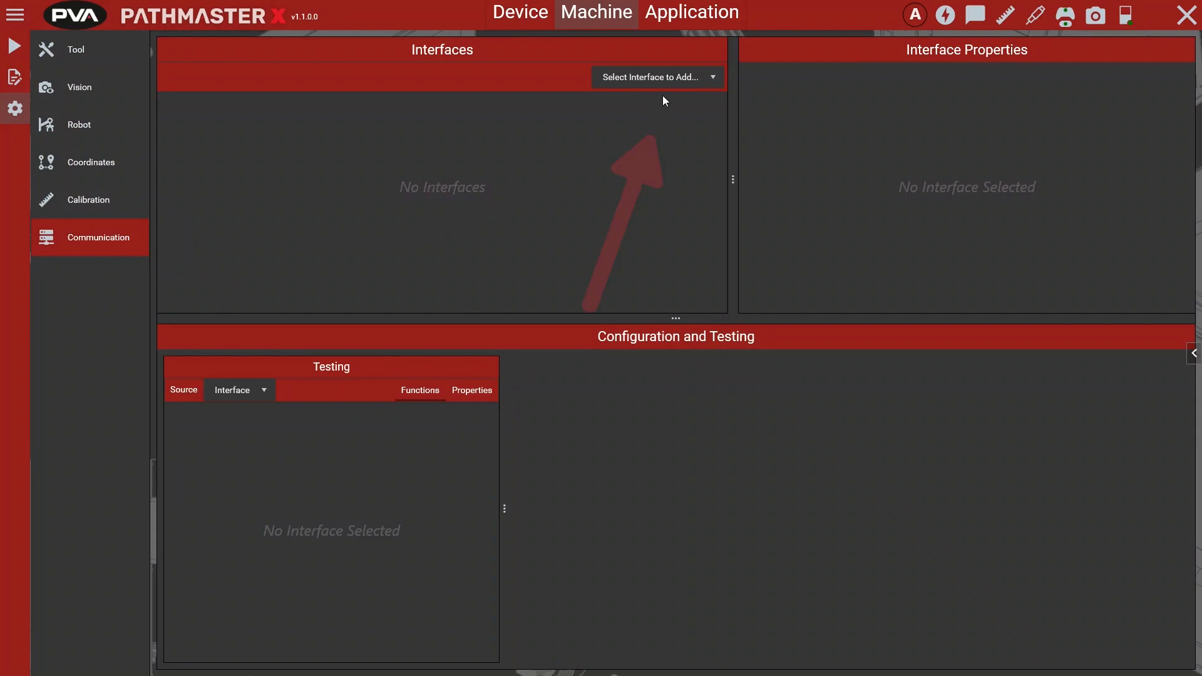
left_click(666, 78)
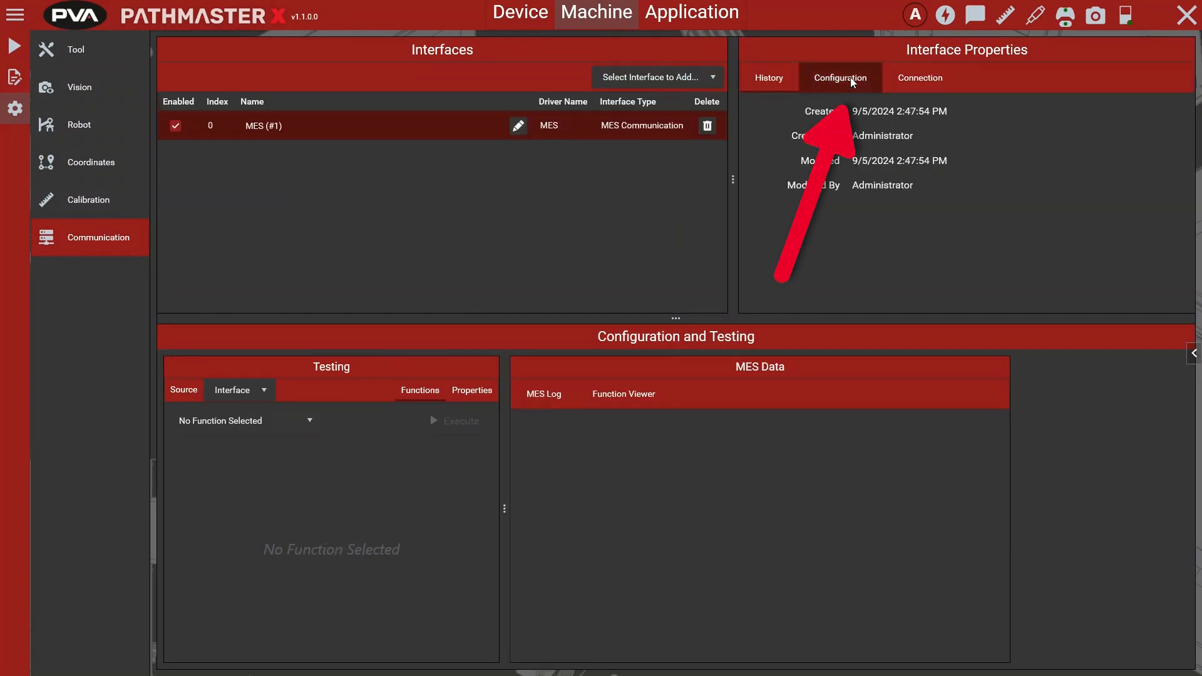
Step: Import PVA.exmesprotocol from the Desktop into the MES interface and set its MES protocol to PVA
left_click(850, 77)
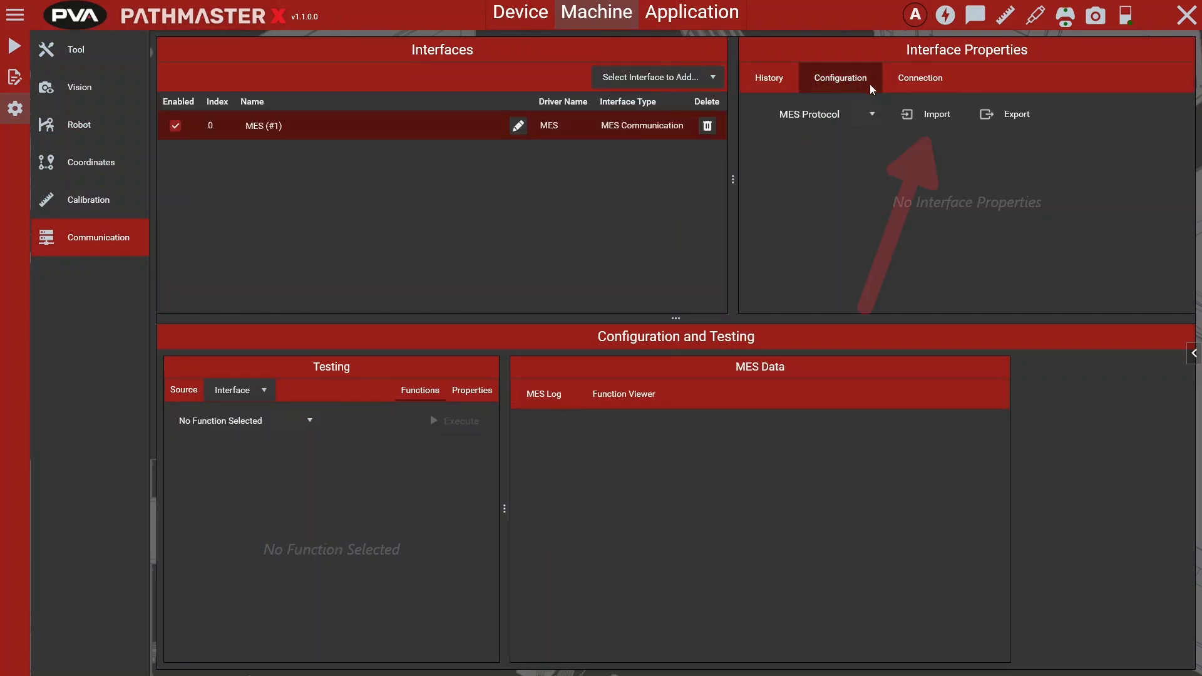
left_click(933, 116)
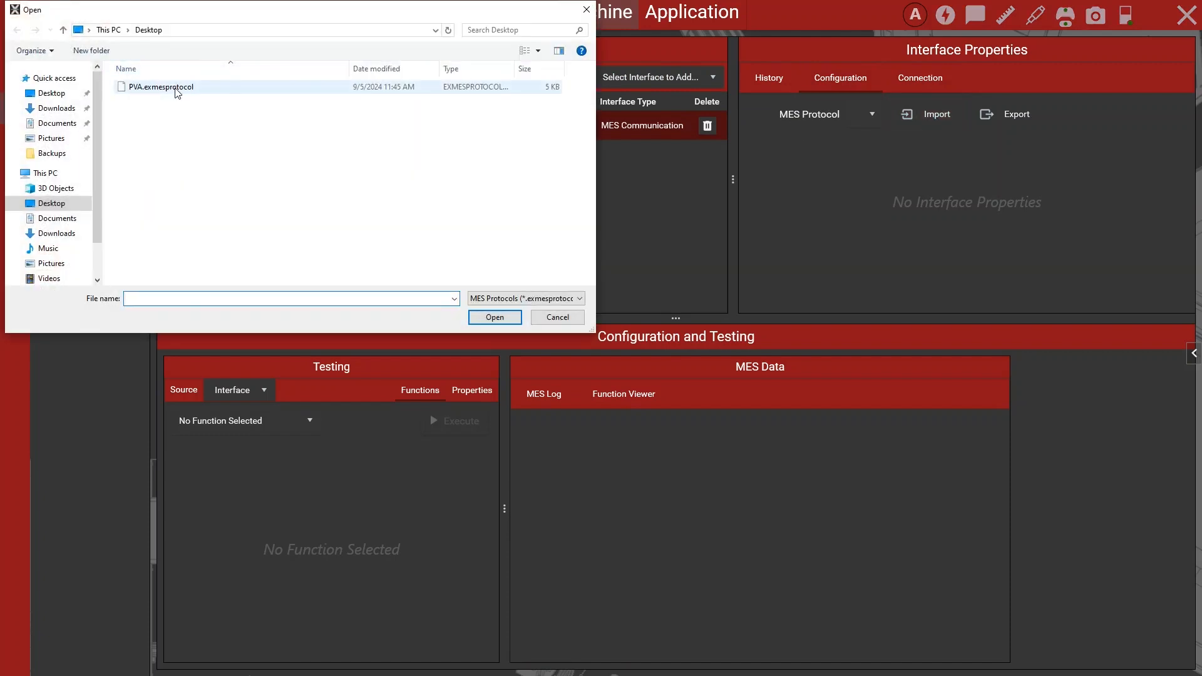
left_click(177, 89)
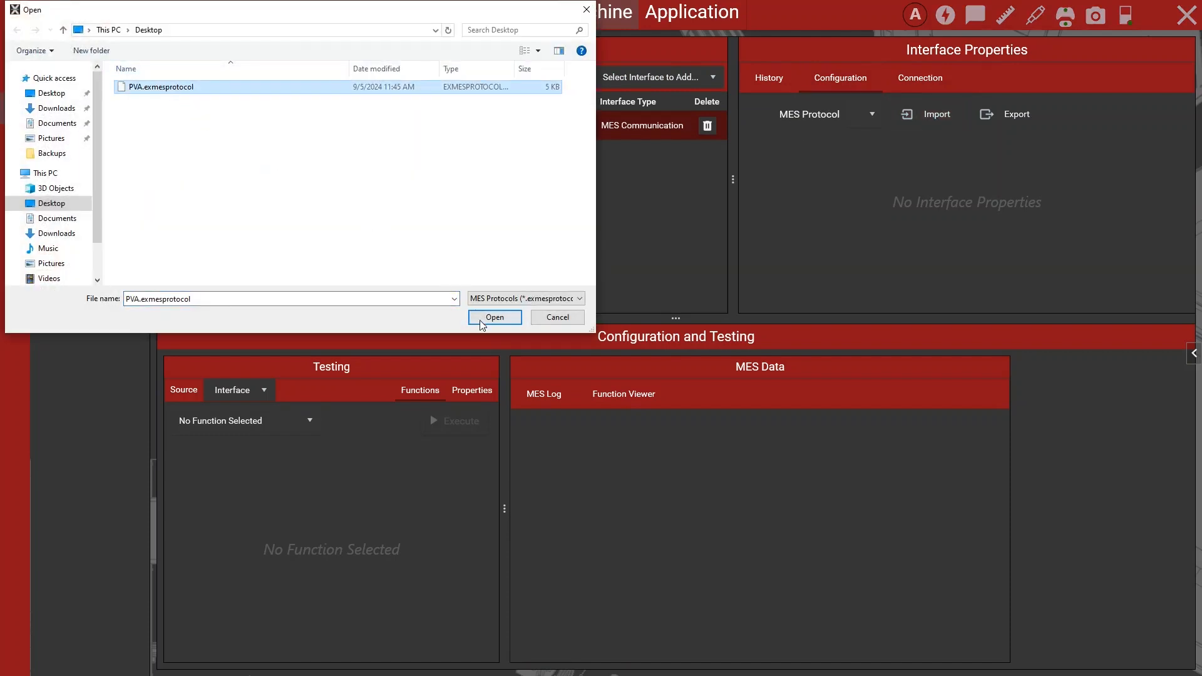
left_click(505, 318)
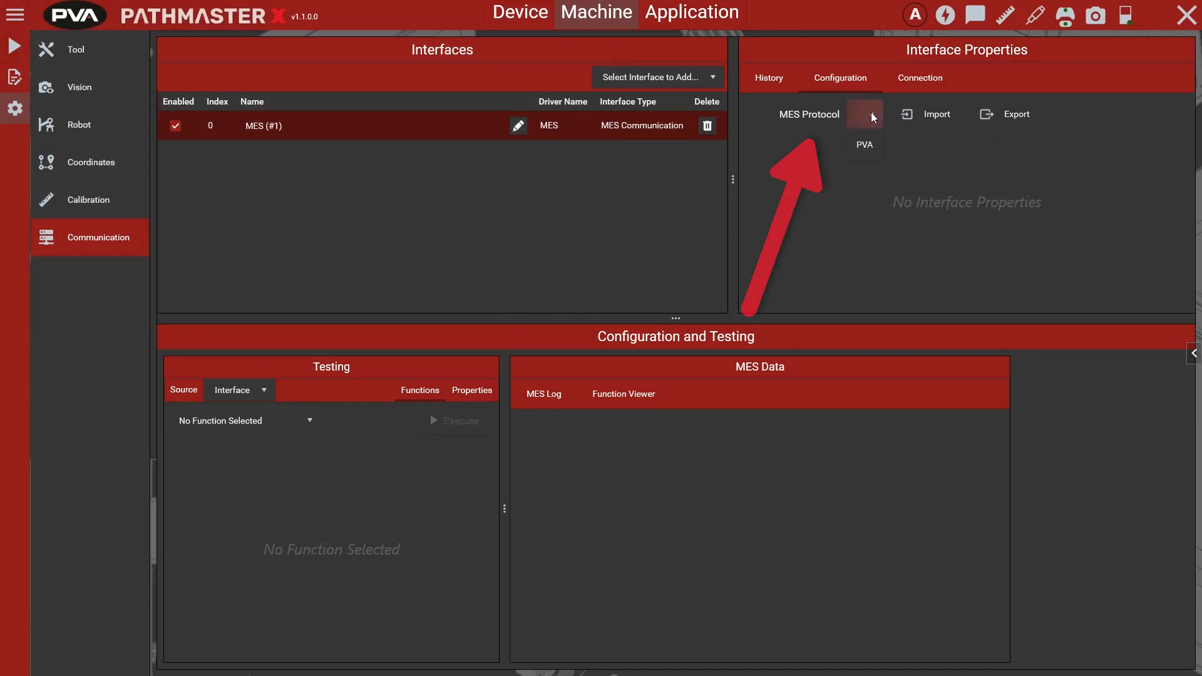
left_click(872, 151)
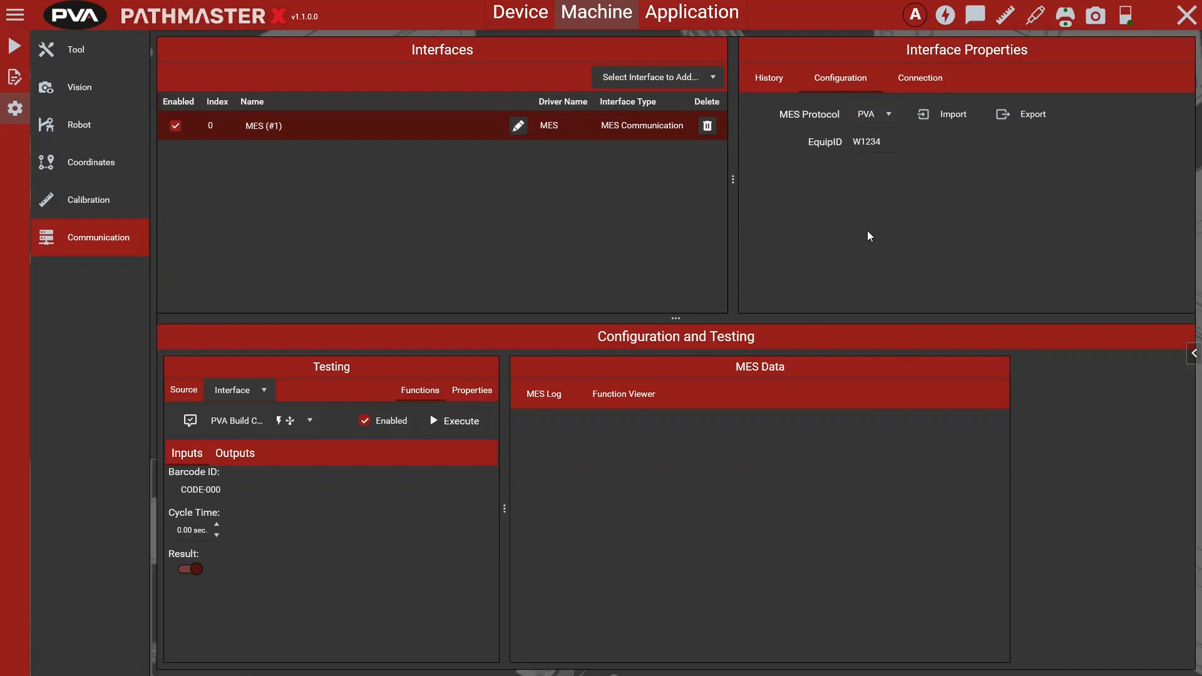
Step: Connect the MES interface over EthernetTCP and execute its PVA Ping, PVA Build Request and PVA Build Complete functions as a test
left_click(927, 91)
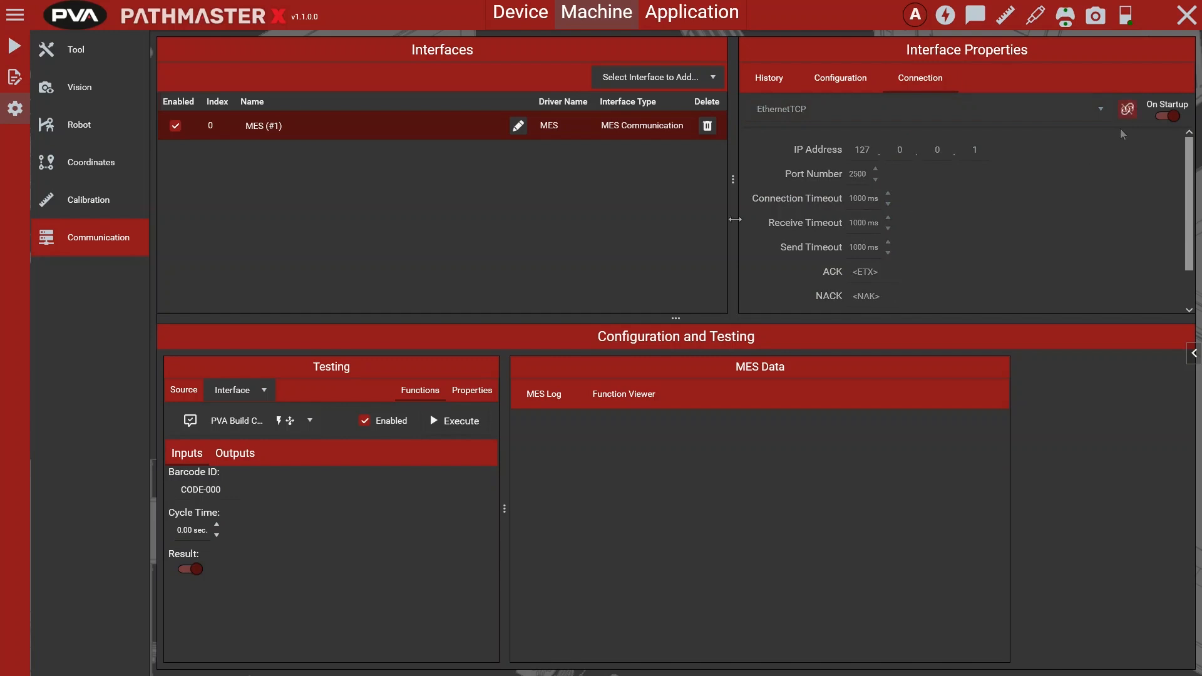
left_click(292, 423)
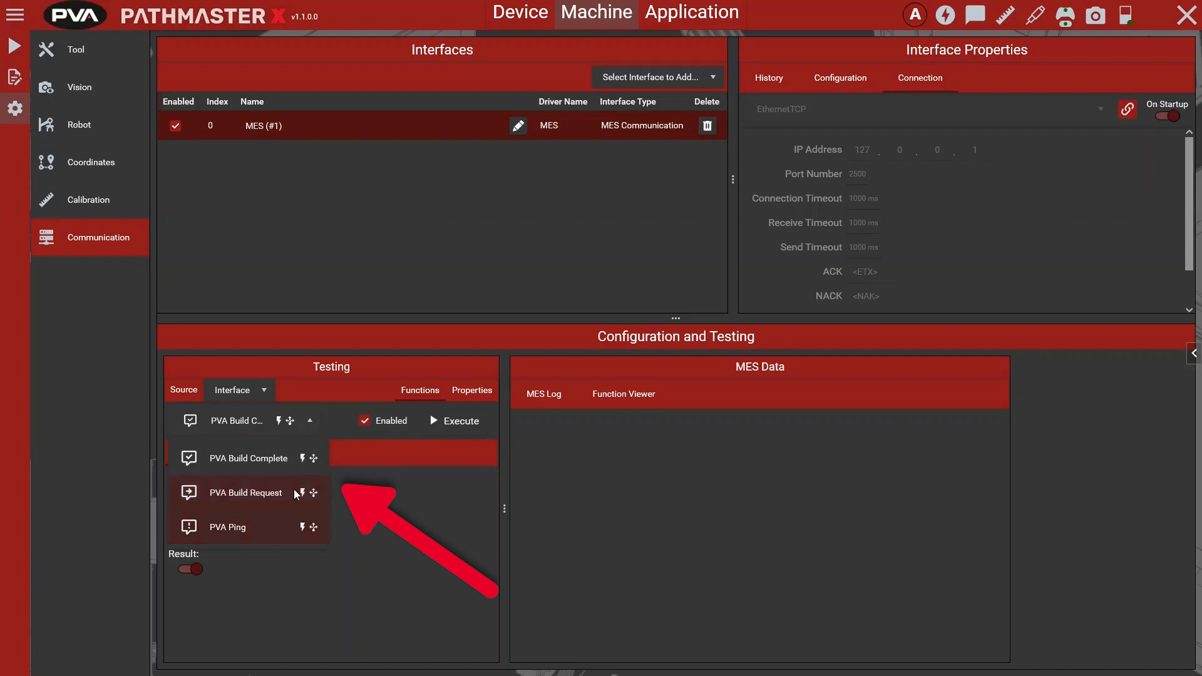
left_click(286, 530)
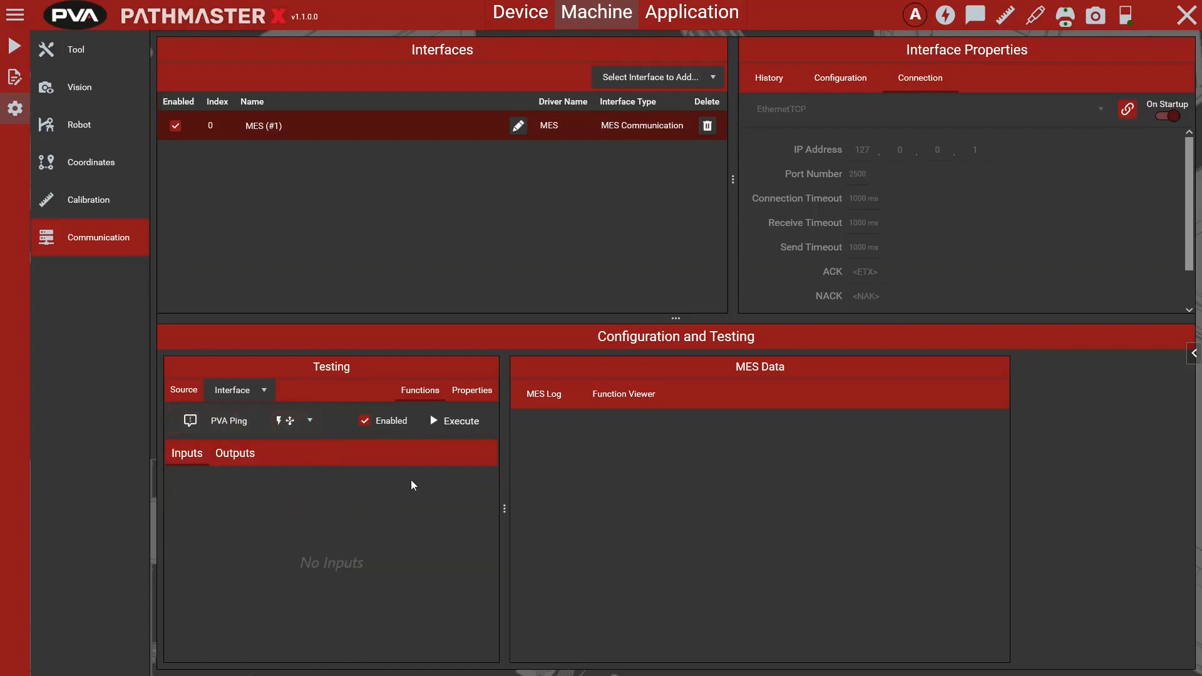
left_click(290, 428)
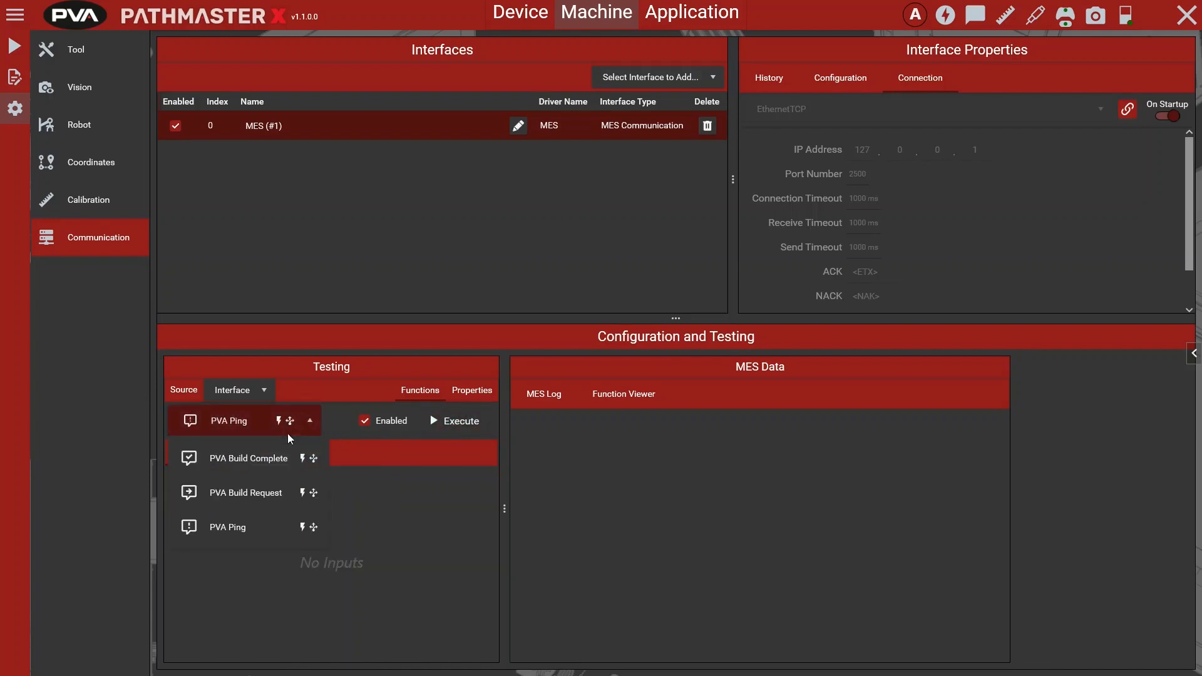
left_click(279, 498)
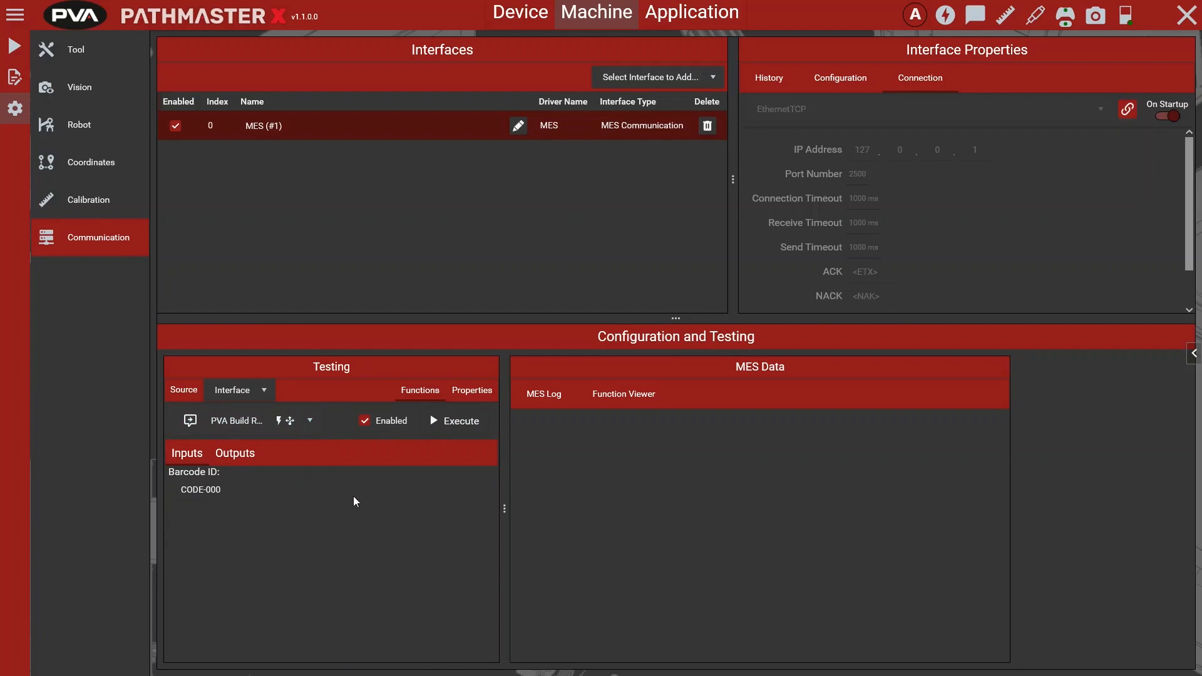
left_click(283, 424)
left_click(277, 462)
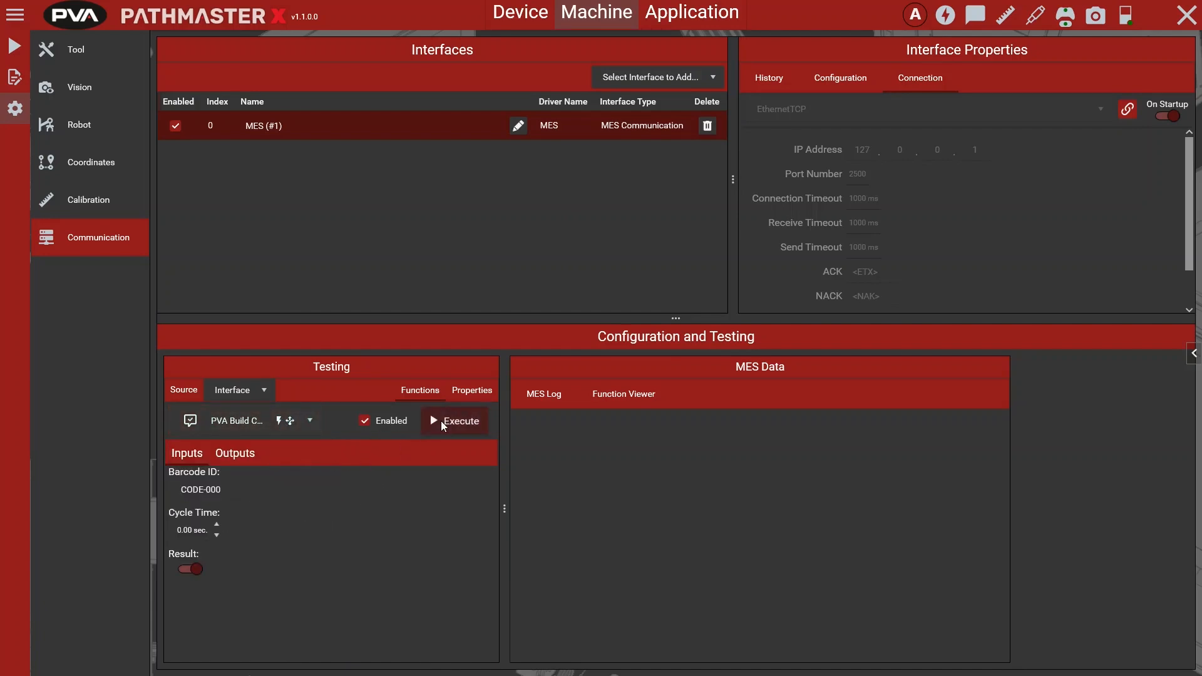
Step: Examine the MES log in the interface's MES data and in the notifications pop-up
left_click(540, 394)
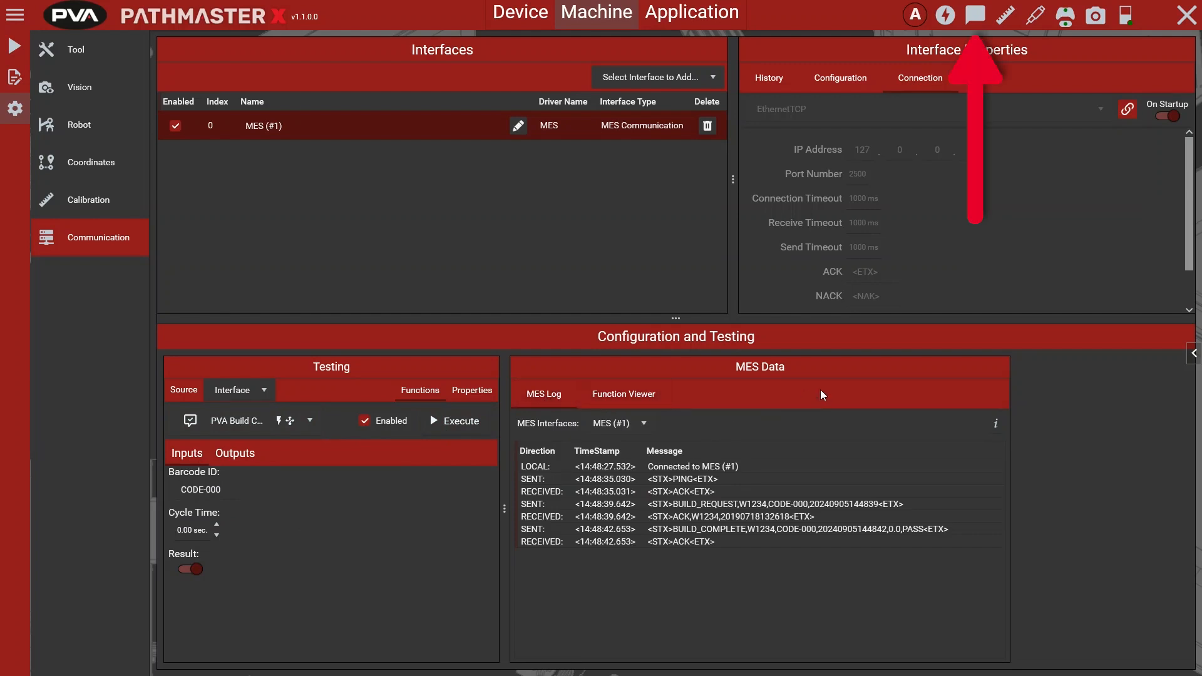
left_click(975, 15)
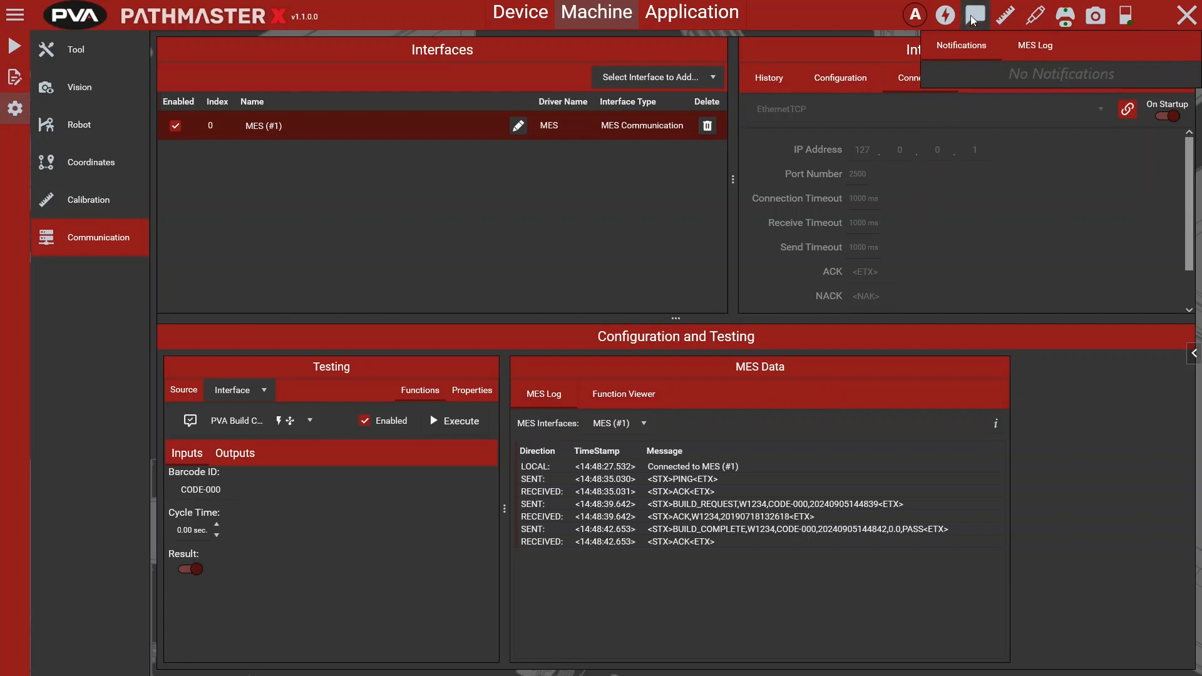
left_click(1035, 46)
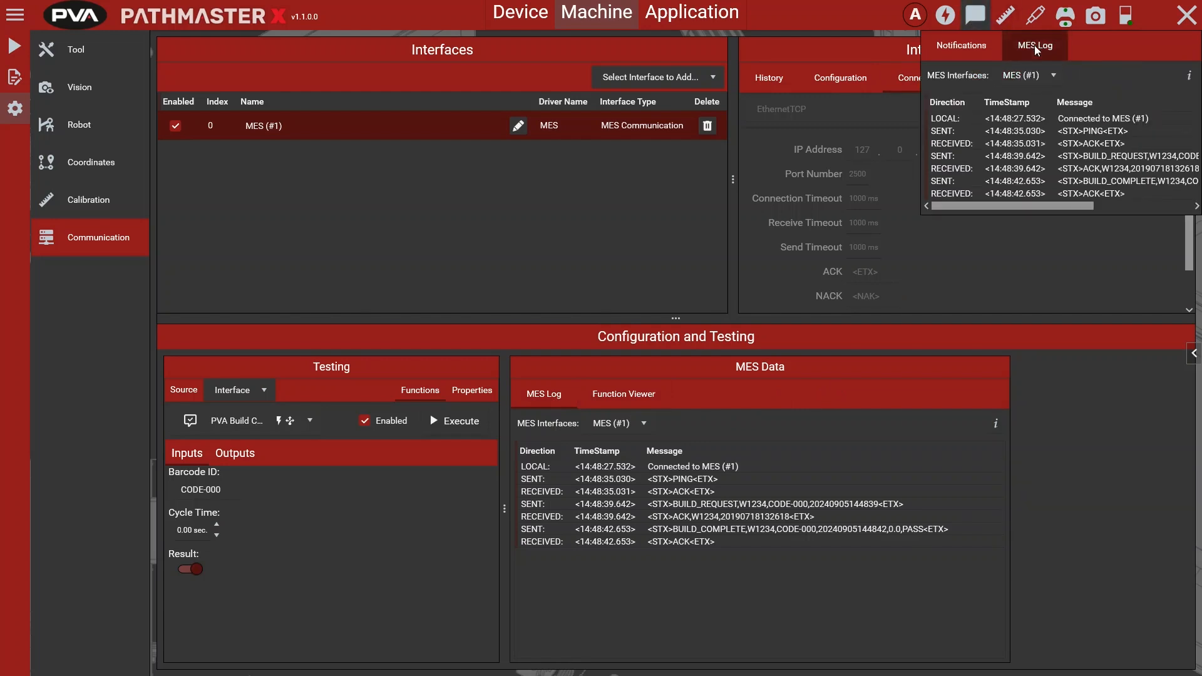
left_click(980, 22)
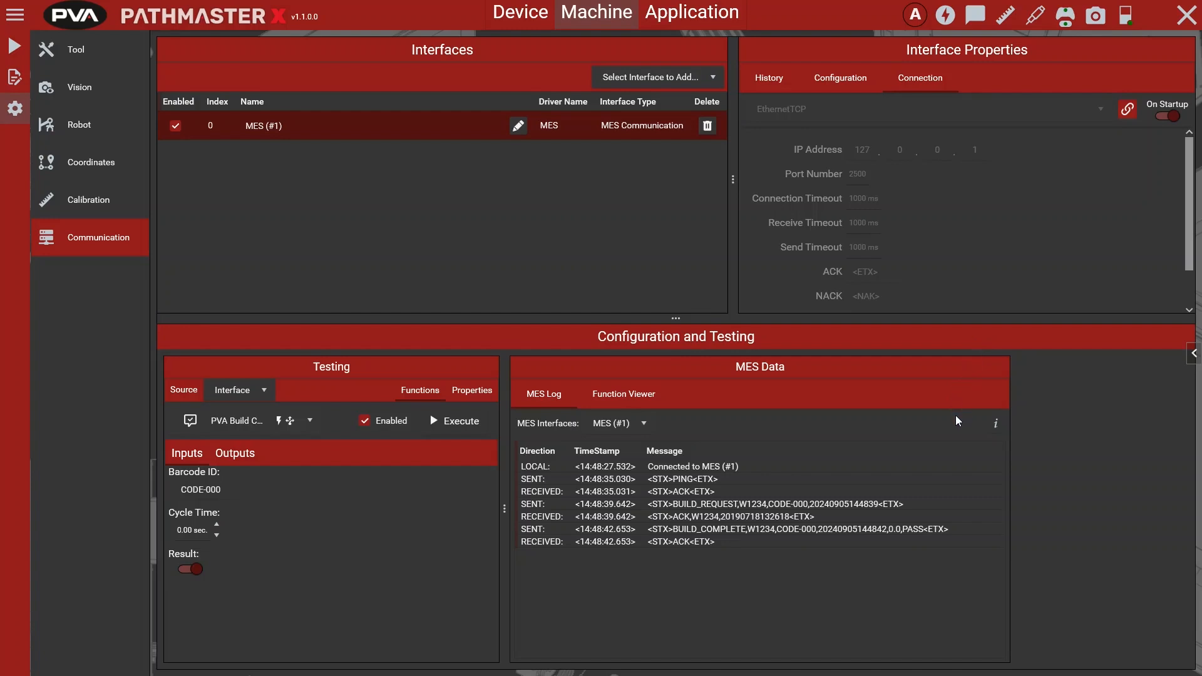
Step: Set the MES log's non-printable characters display to None and clear the log
left_click(997, 425)
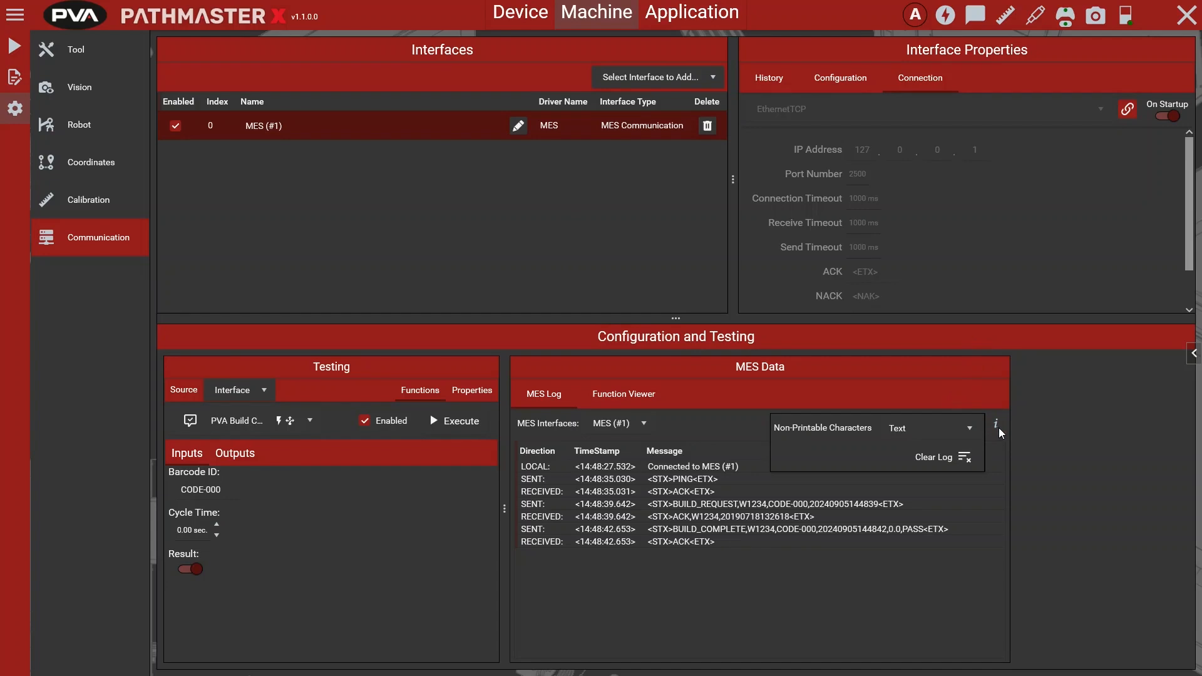
left_click(947, 431)
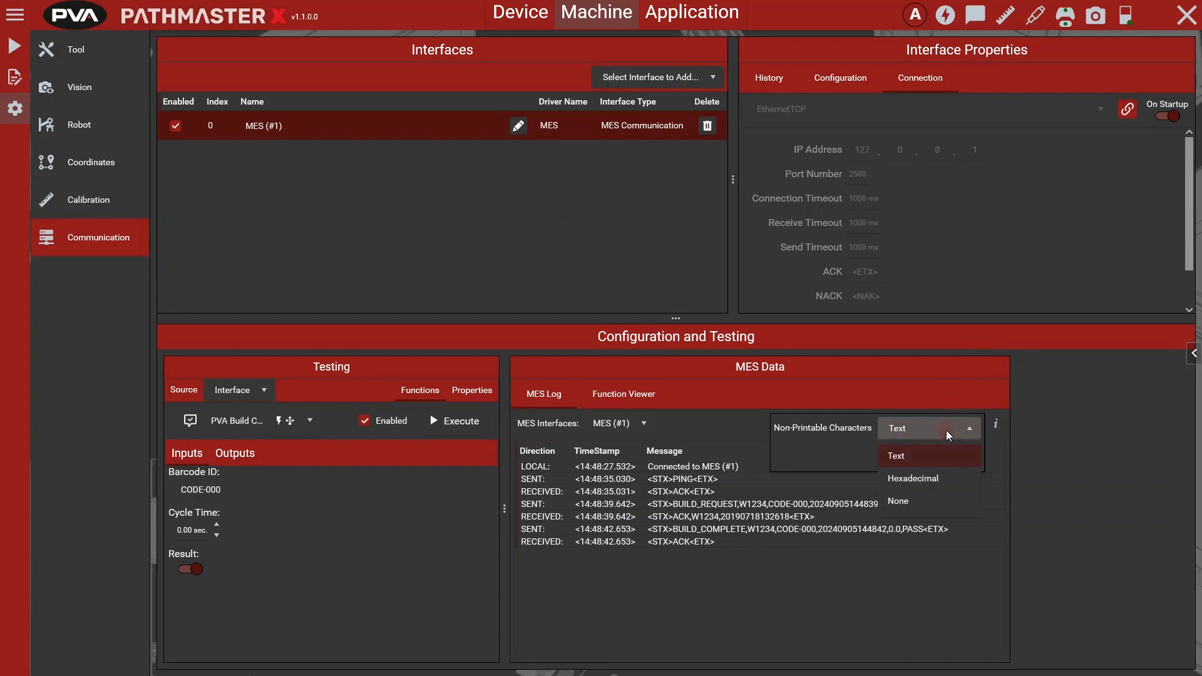
left_click(937, 469)
left_click(641, 394)
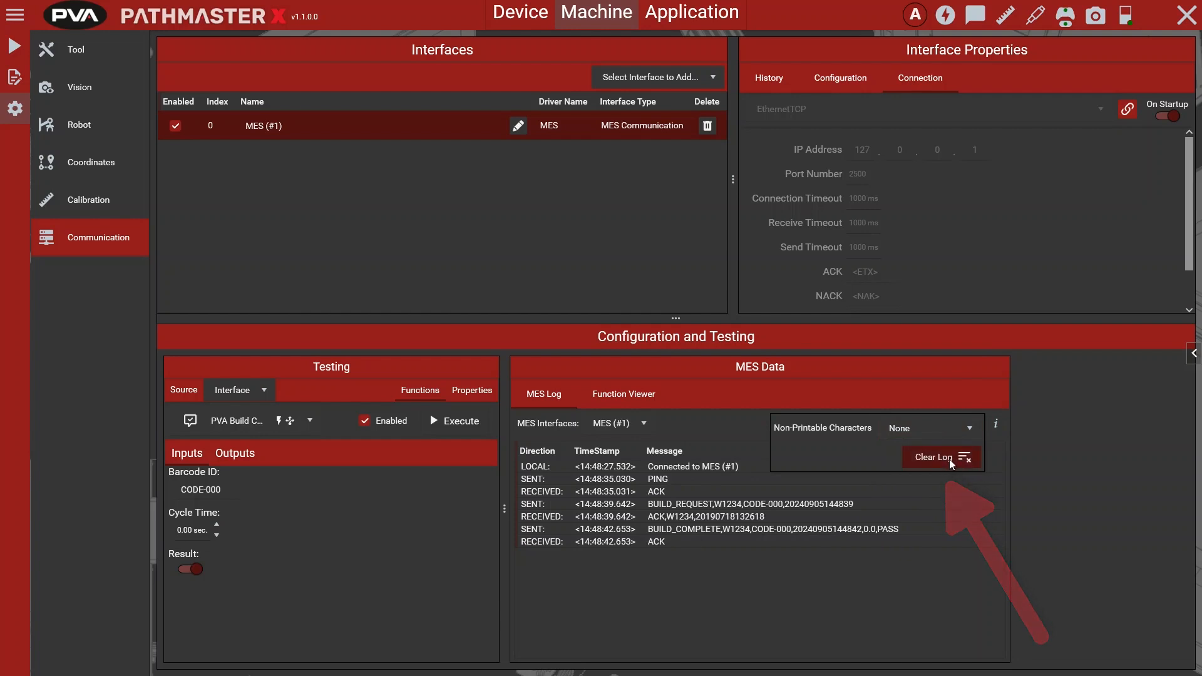
left_click(949, 459)
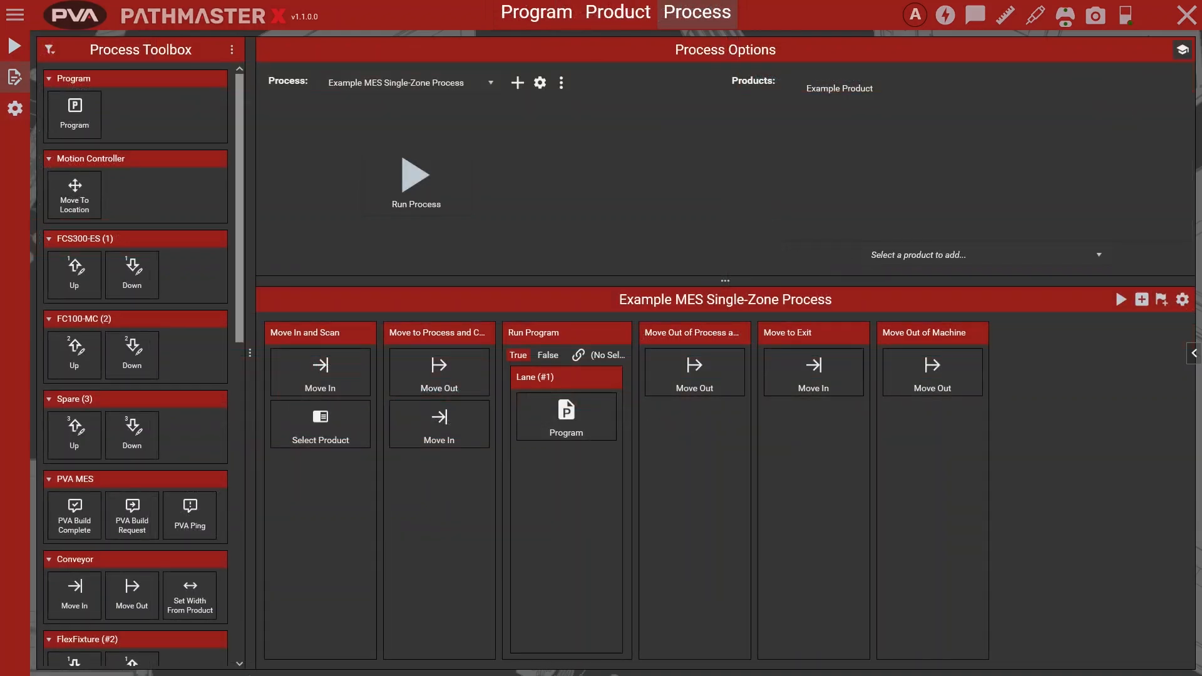
Step: Add PVA Build Request to the Move to Process and Check In lane and PVA Build Complete to the Move Out of Process lane
left_click_drag(131, 513, 414, 480)
left_click_drag(74, 514, 703, 443)
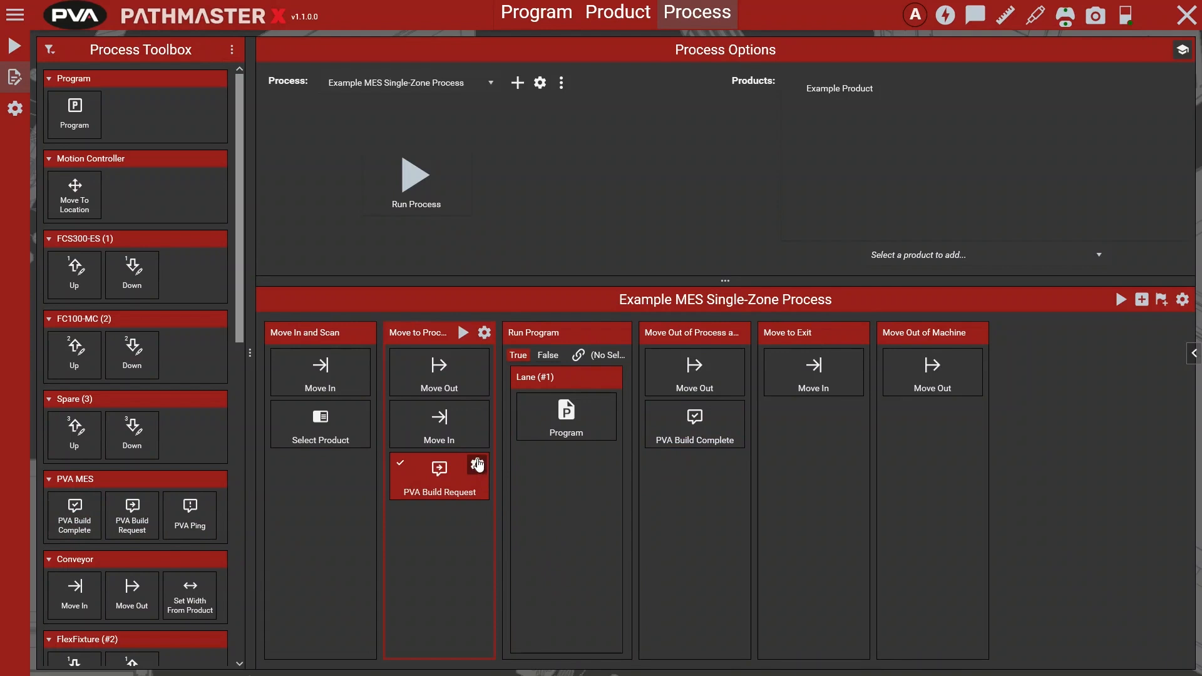
Step: Review the script inputs of PVA Build Request and PVA Build Complete in the process
left_click(477, 464)
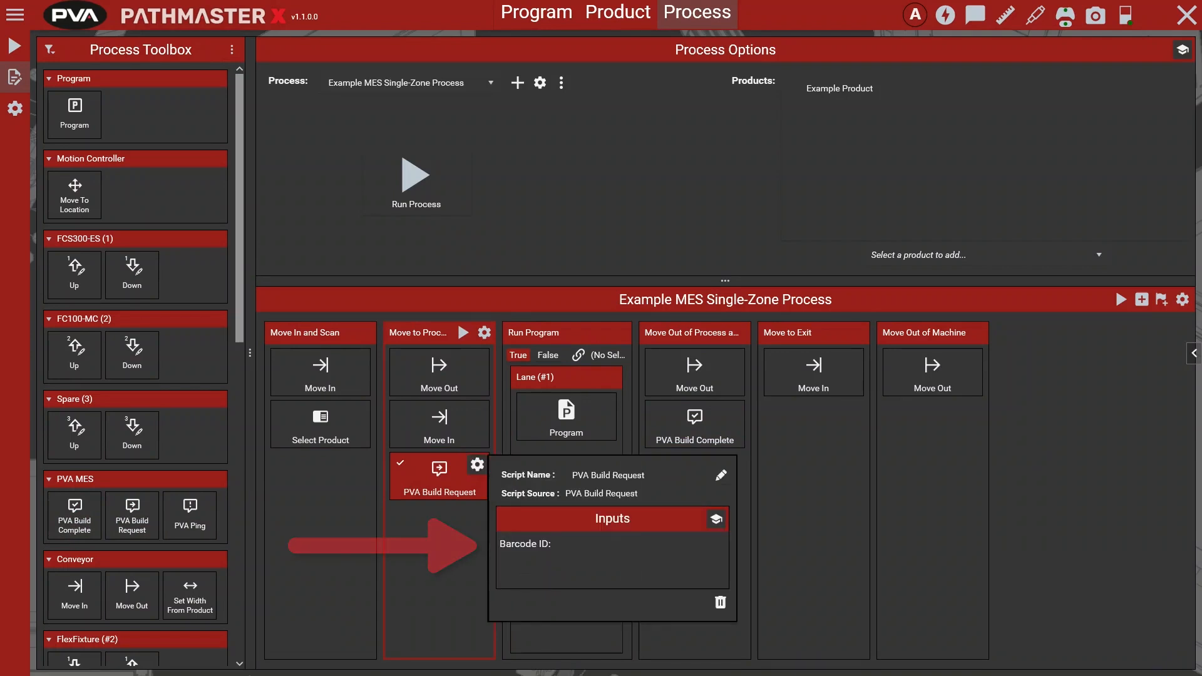
left_click(477, 464)
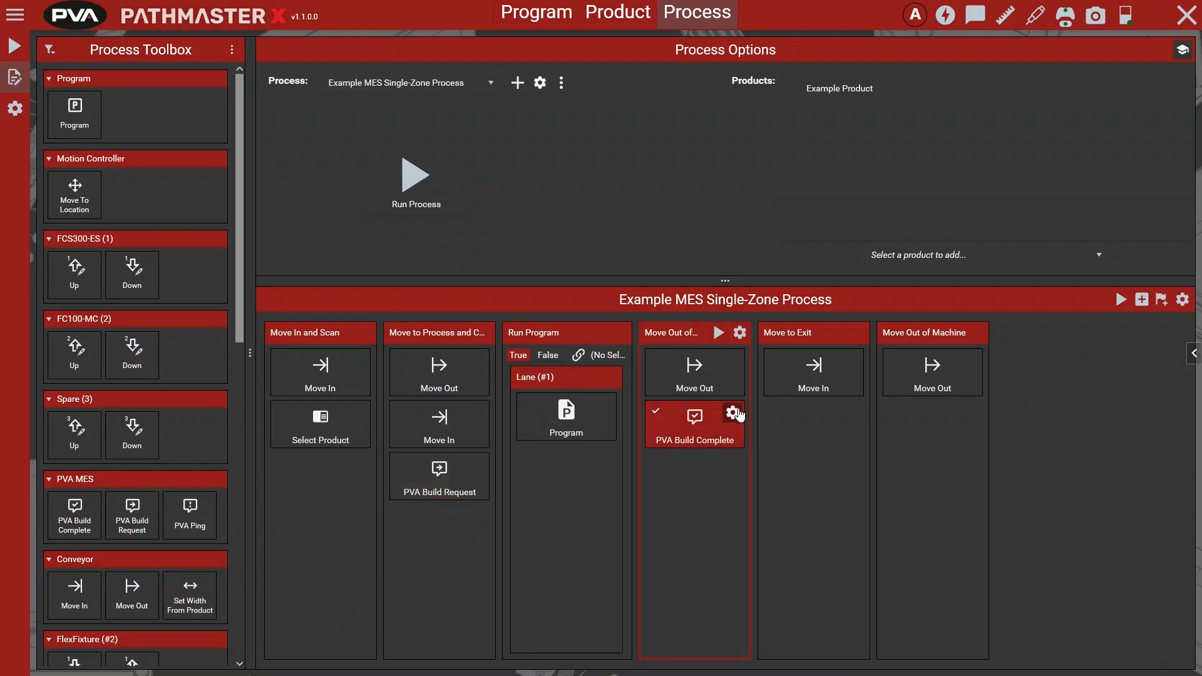
left_click(734, 413)
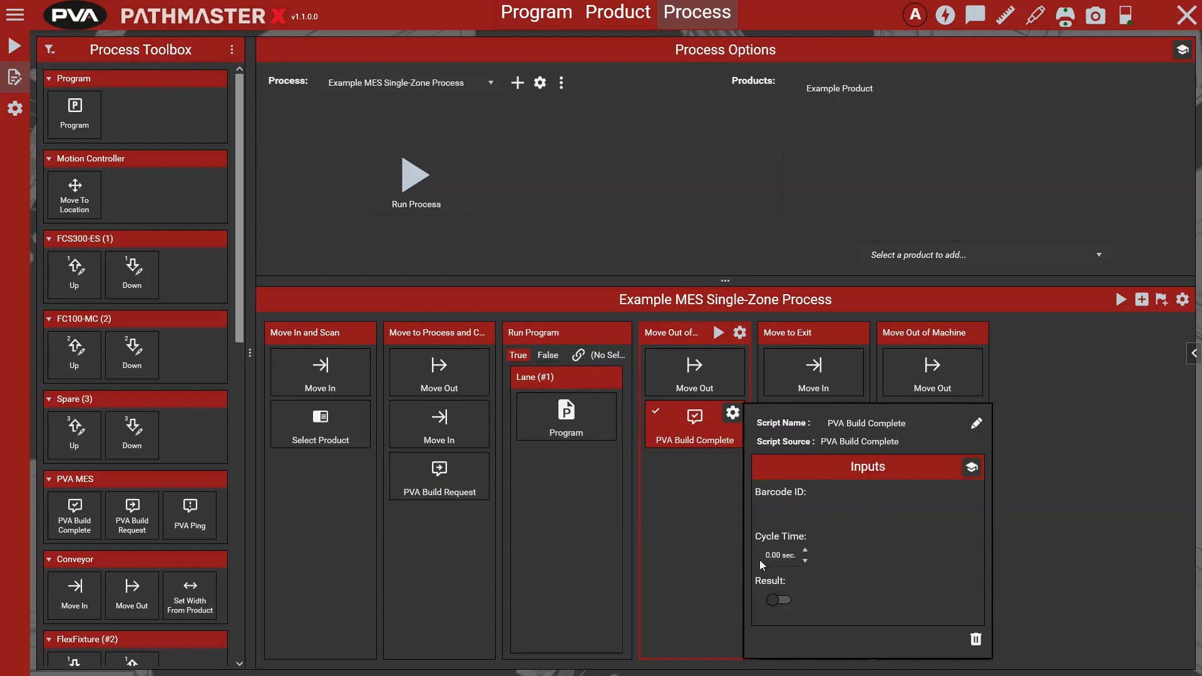
left_click(729, 416)
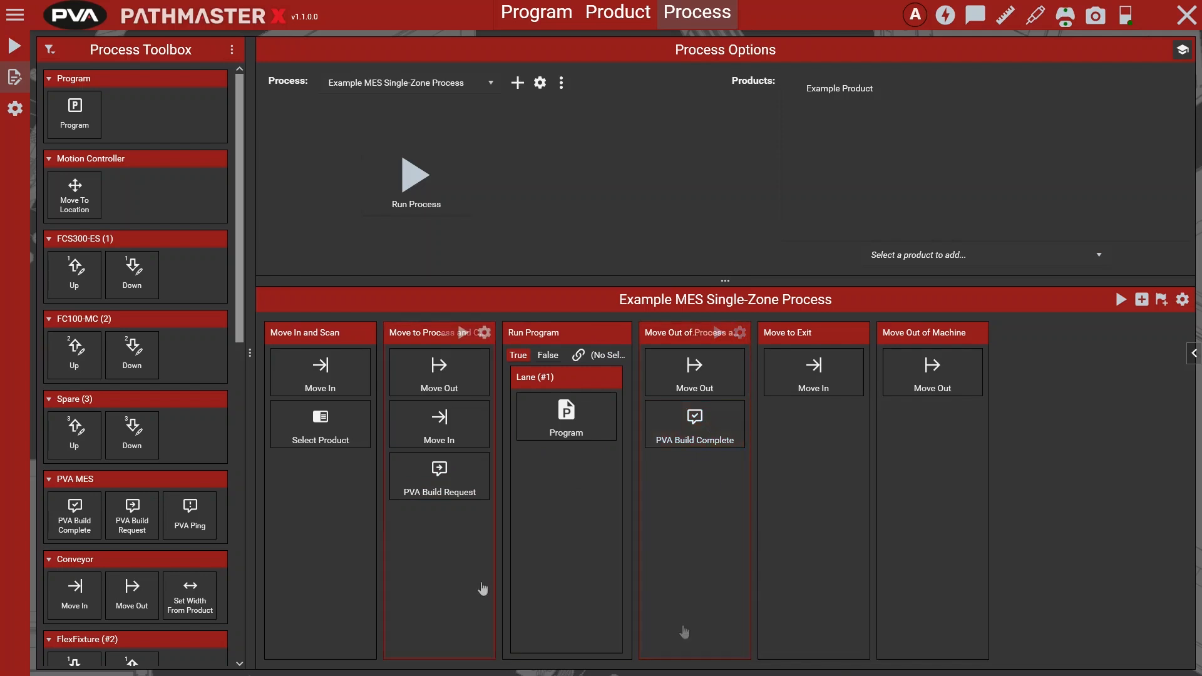
left_click(478, 465)
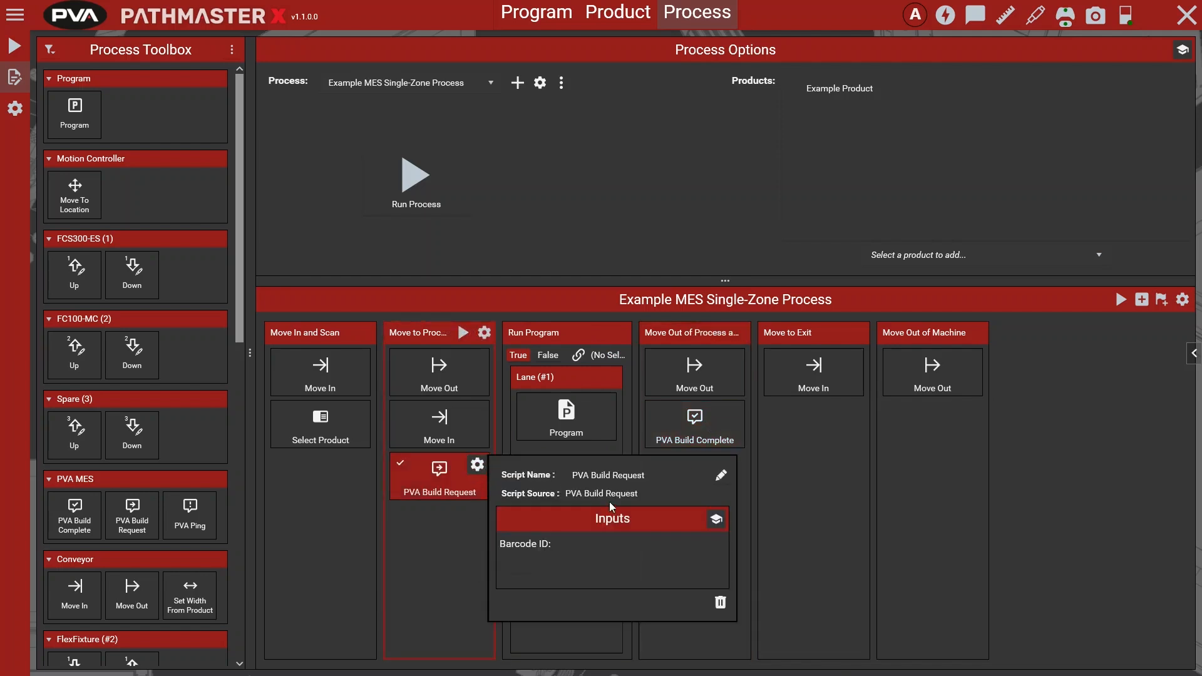
left_click(718, 519)
left_click(478, 465)
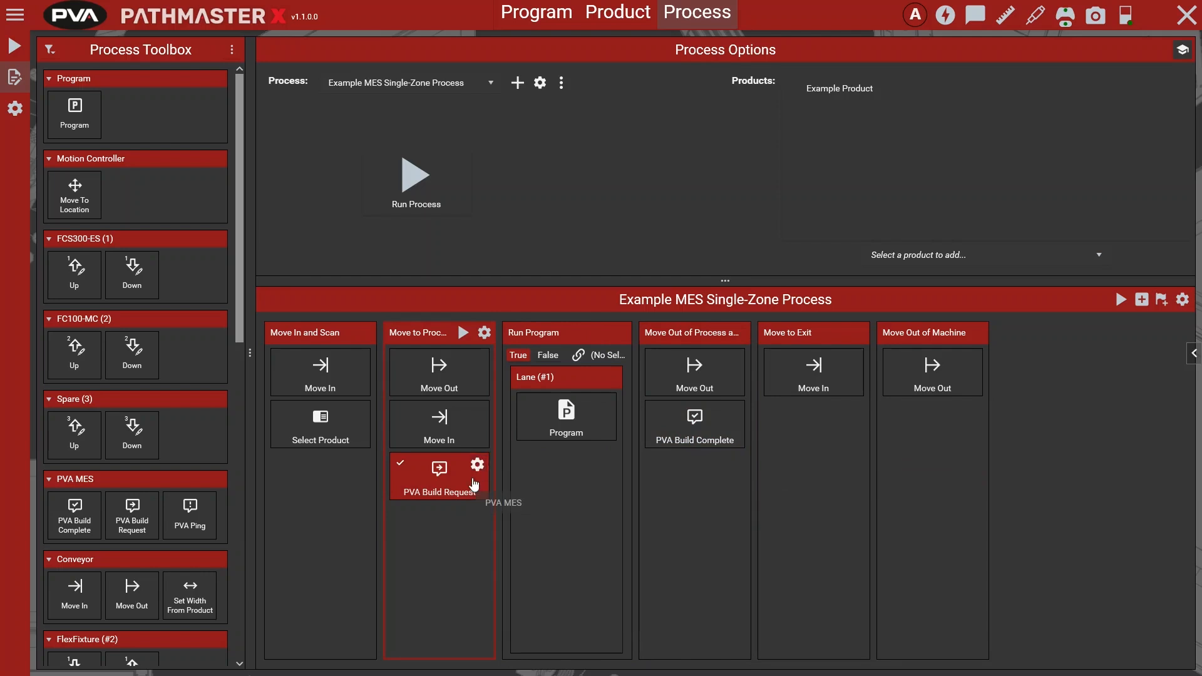
Step: Set the Run Program lane's condition to the Status output of PVA Build Request
left_click(585, 371)
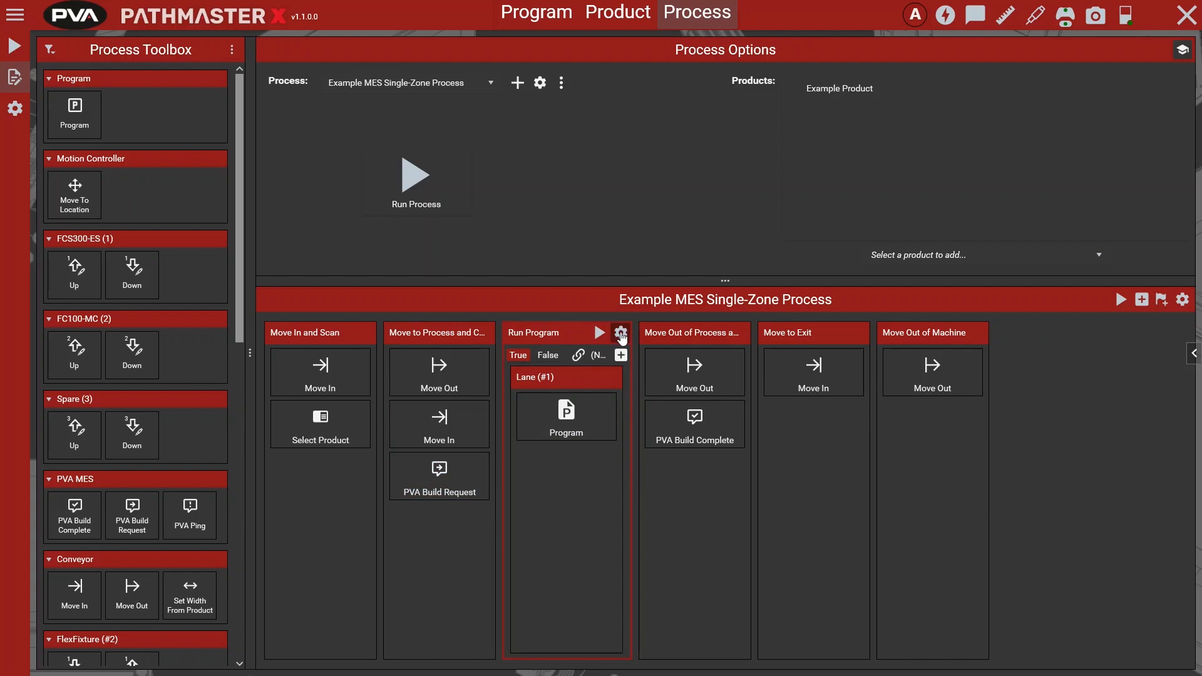
left_click(620, 334)
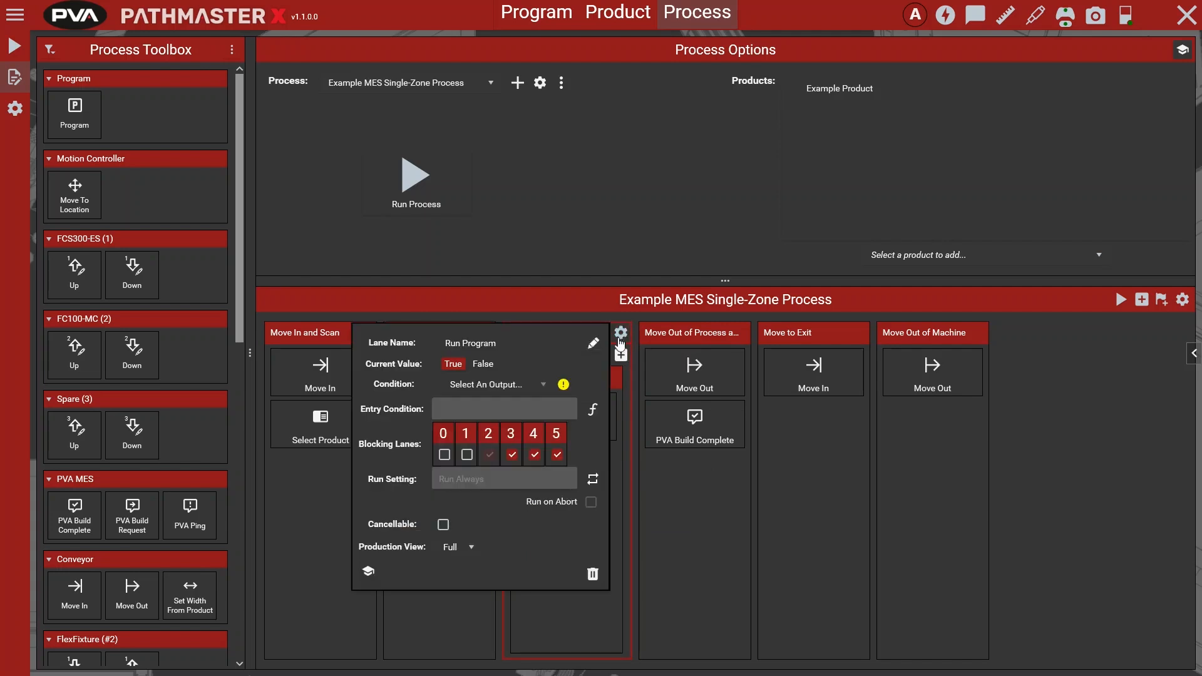
left_click(526, 384)
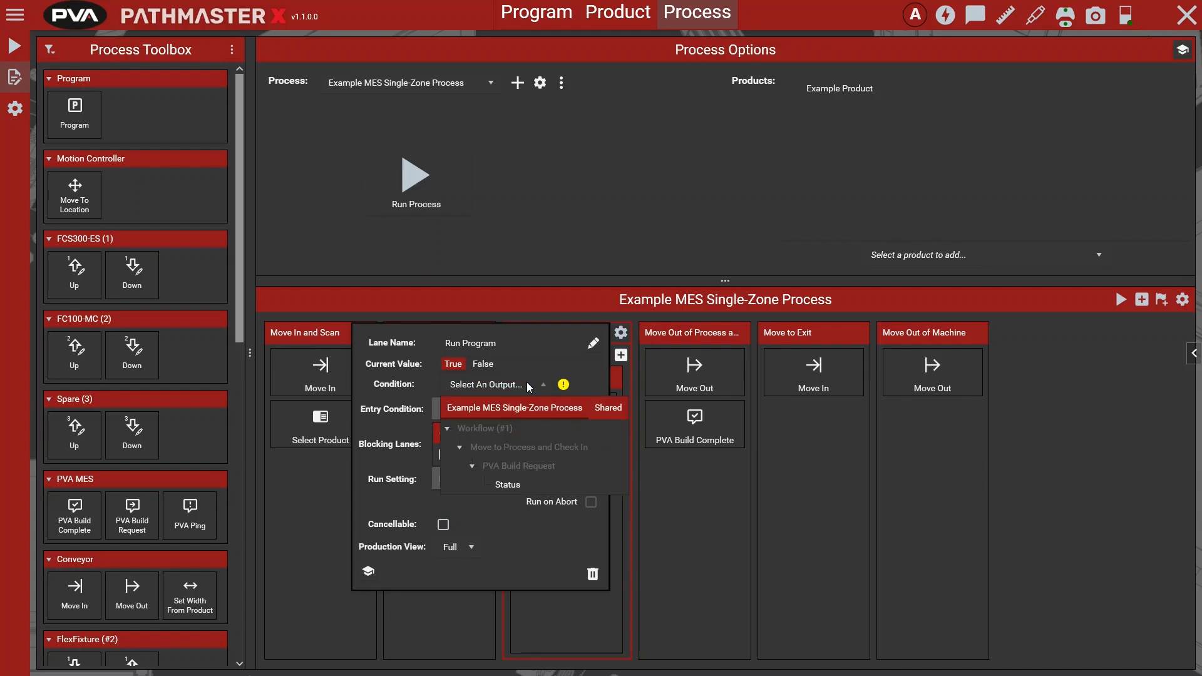
left_click(538, 486)
left_click(565, 296)
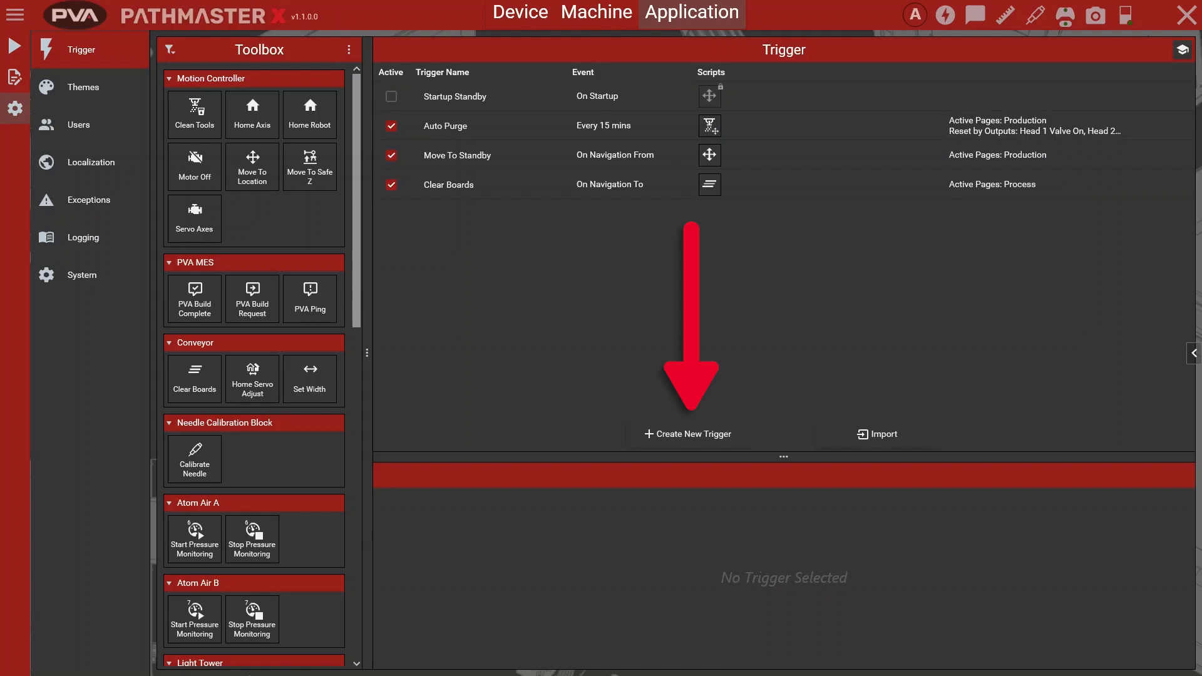
Step: Create a new trigger with Application as its source and Startup as its event
left_click(693, 433)
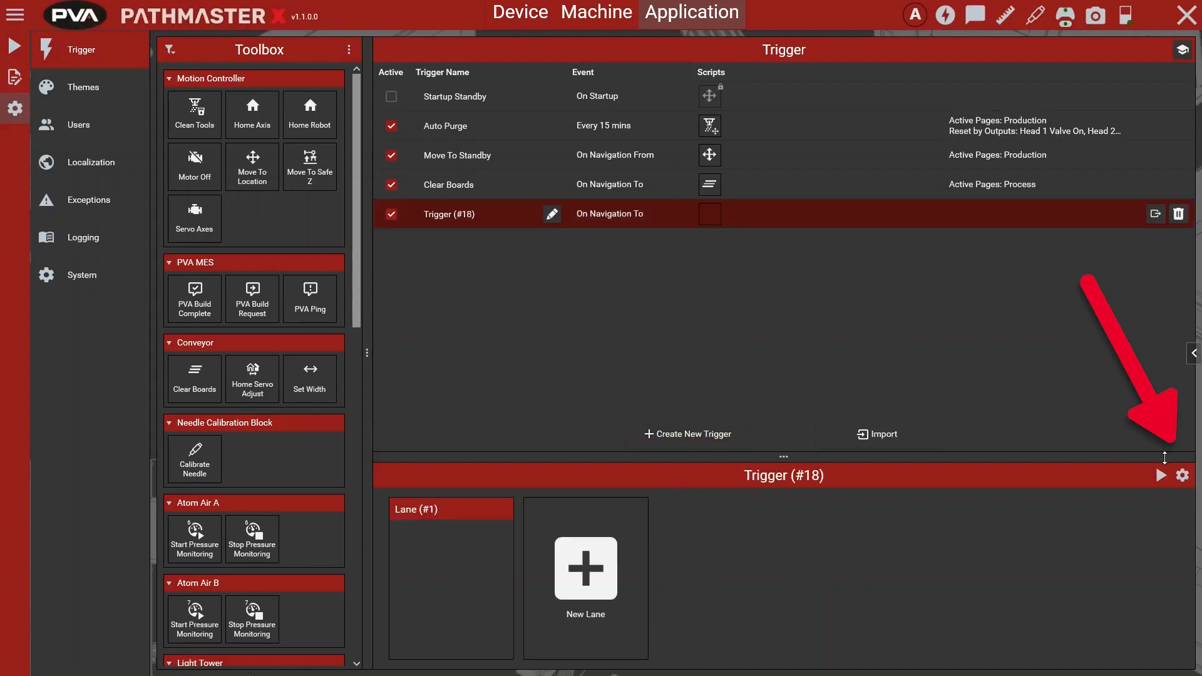
left_click(1182, 475)
left_click(971, 494)
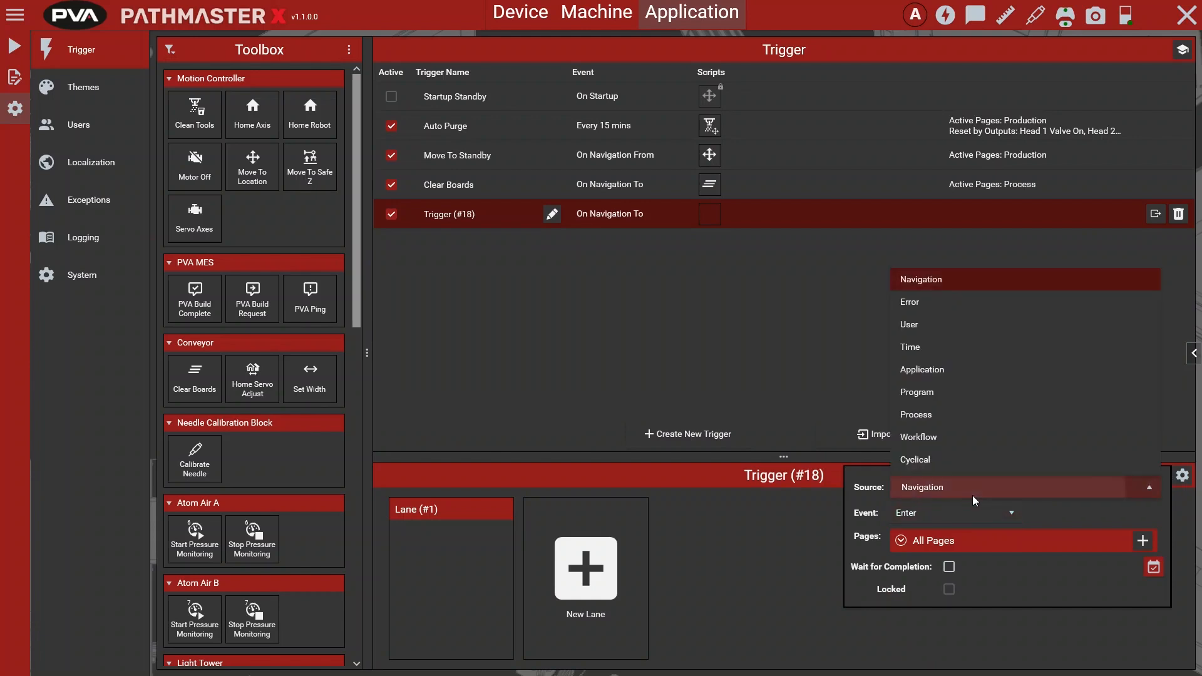
left_click(926, 375)
left_click(953, 513)
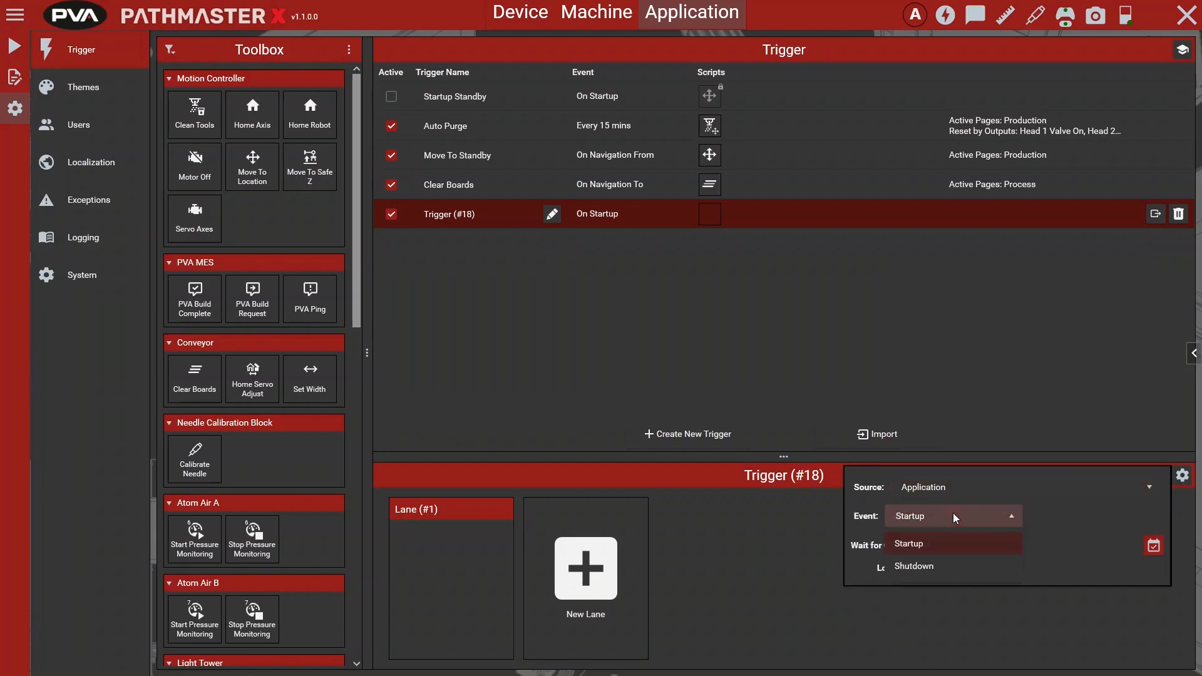
left_click(938, 543)
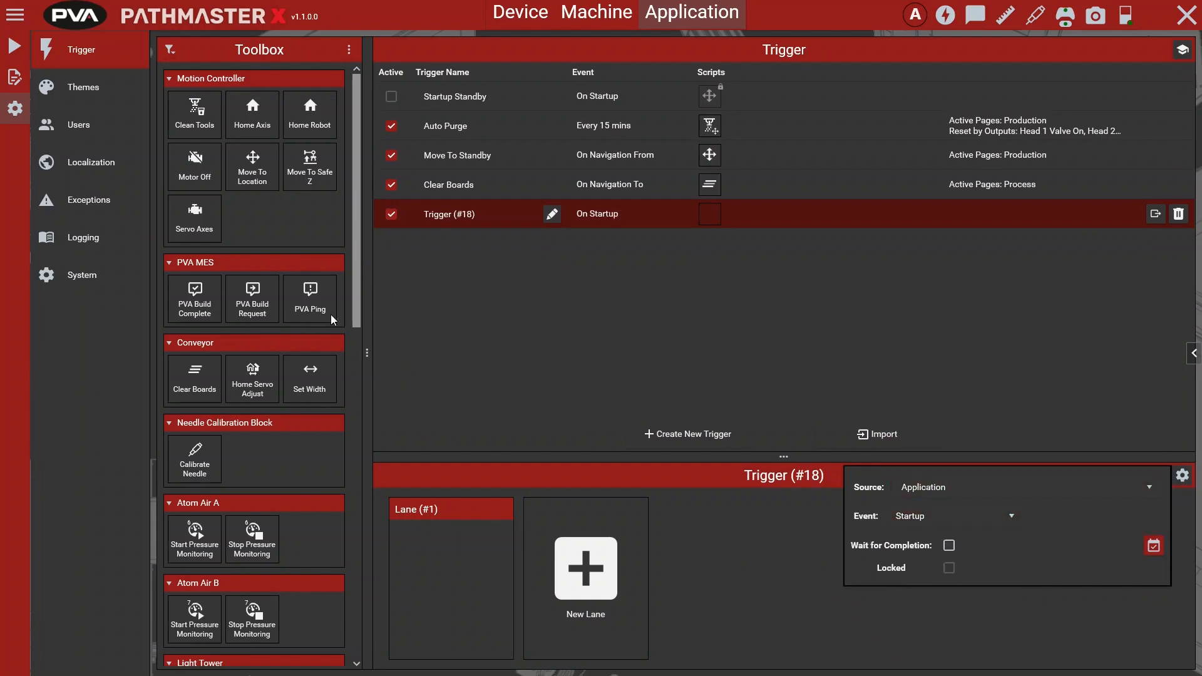
Step: Add the PVA Ping script to Lane (#1) of the new startup trigger
left_click_drag(318, 302, 395, 494)
left_click_drag(457, 558, 453, 558)
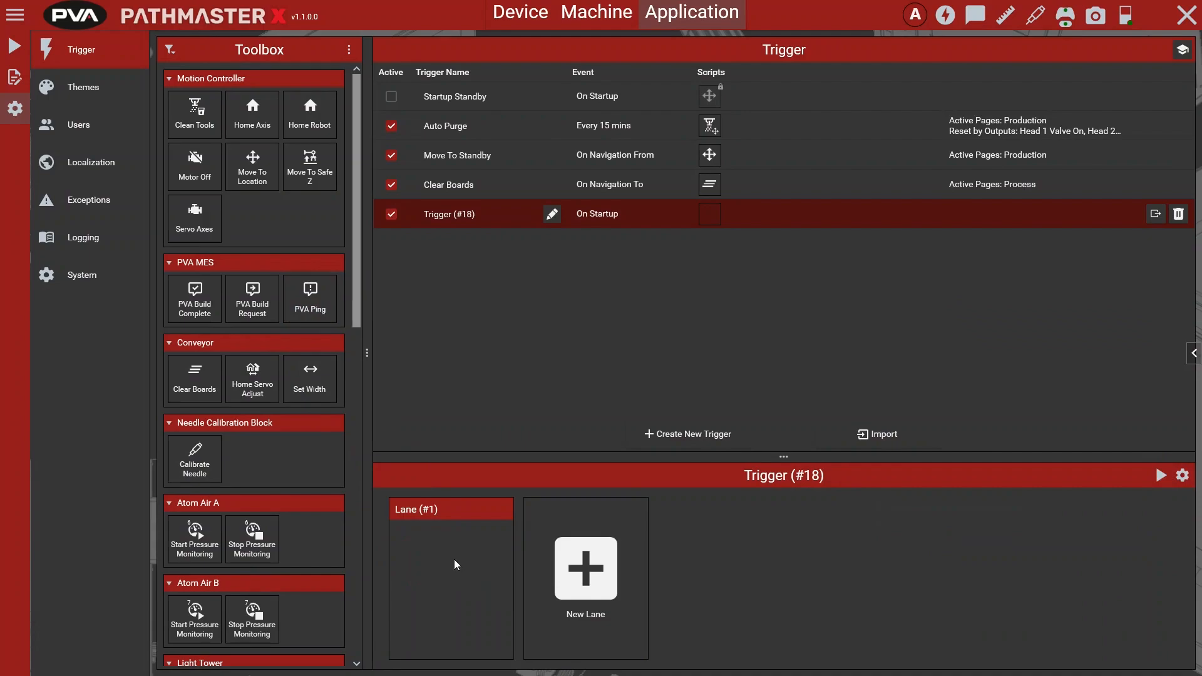